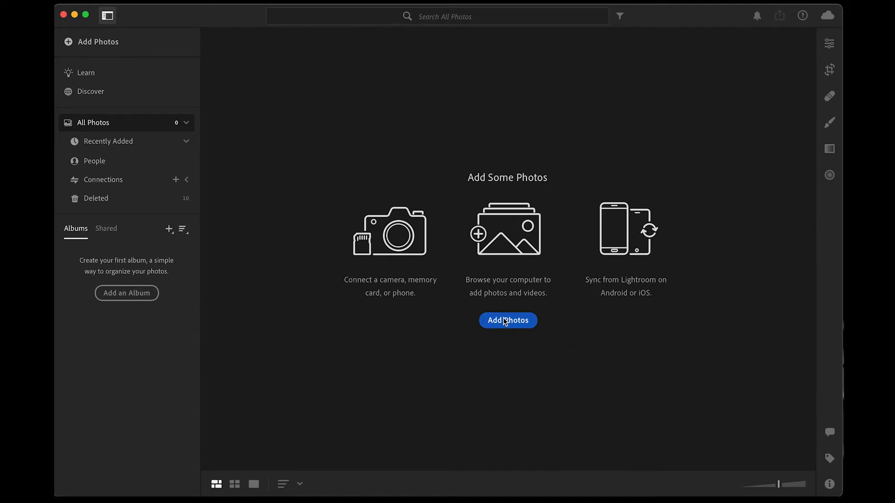
Import the photo PXL_20210718_202913485.PORTRAIT.jpg from the Desktop without assigning it to an album.
{"action": "left_click", "coordinate": [82, 35]}
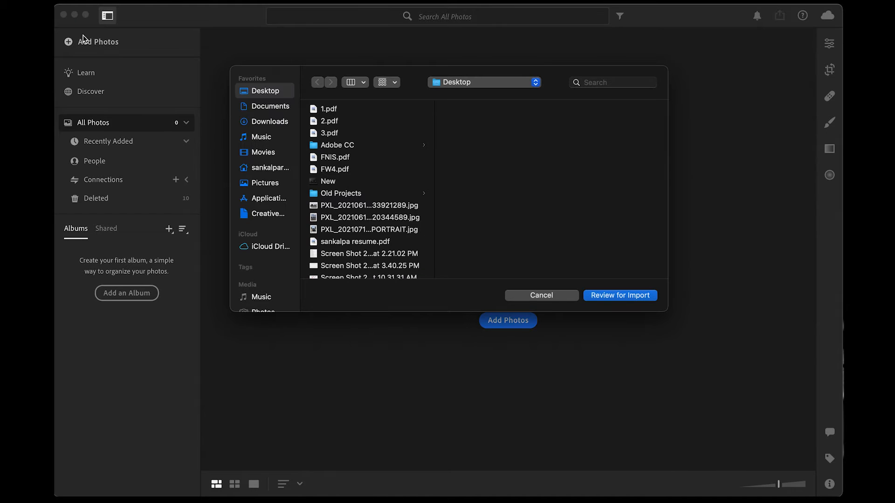
{"action": "scroll", "coordinate": [348, 210], "scroll_direction": "down", "scroll_amount": 1}
{"action": "left_click", "coordinate": [350, 200]}
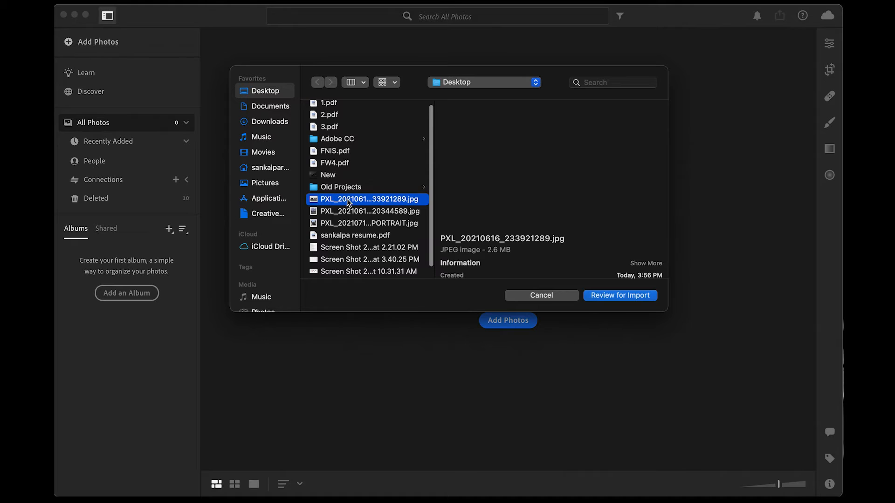
{"action": "left_click", "coordinate": [352, 212]}
{"action": "left_click", "coordinate": [352, 221]}
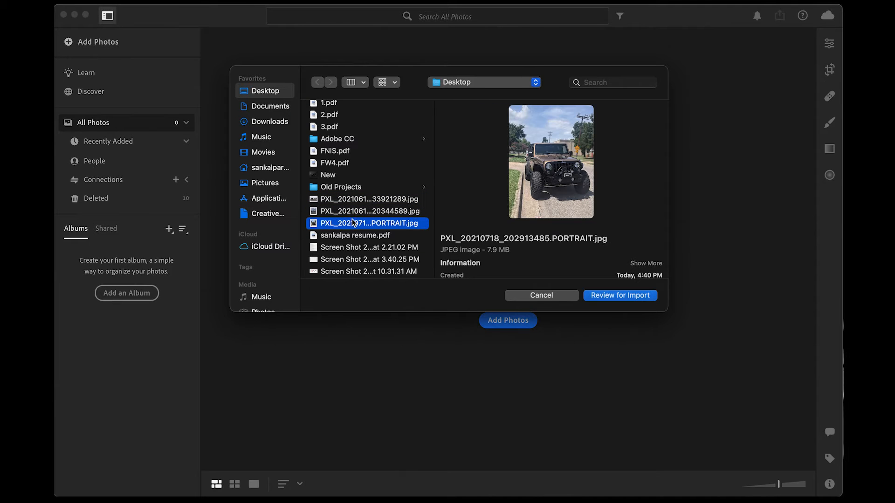
{"action": "left_click", "coordinate": [612, 295]}
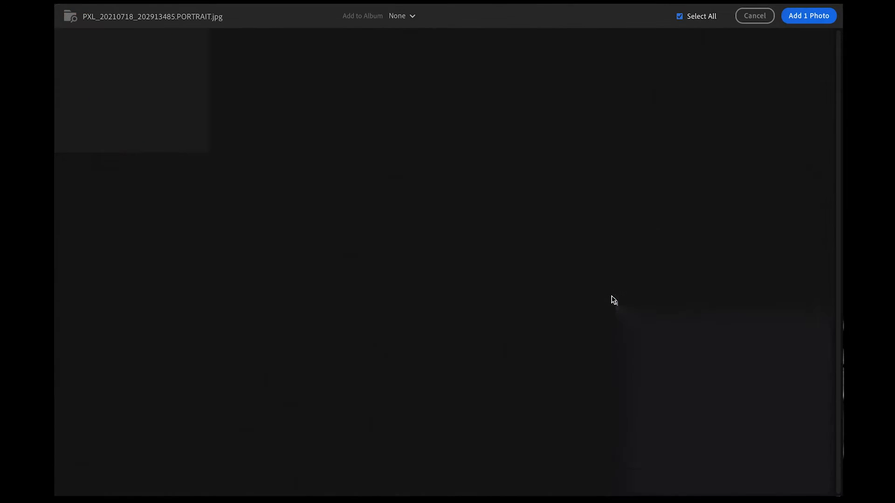
{"action": "left_click", "coordinate": [801, 16]}
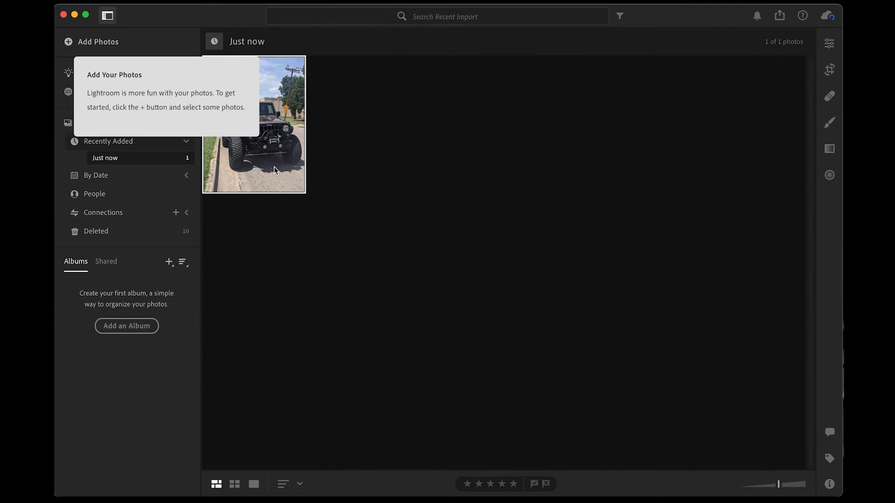
Show the imported Jeep photo in single view with the library sidebar hidden and the edit controls open.
{"action": "double_click", "coordinate": [270, 183]}
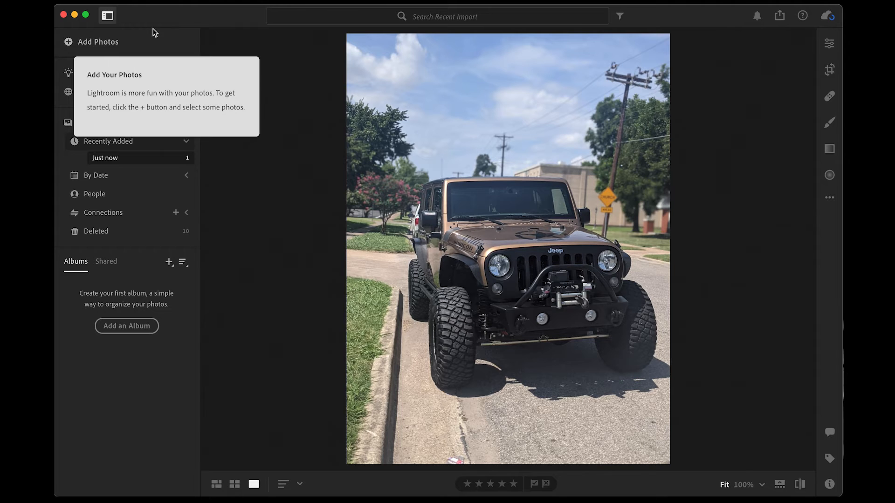
{"action": "left_click", "coordinate": [108, 17]}
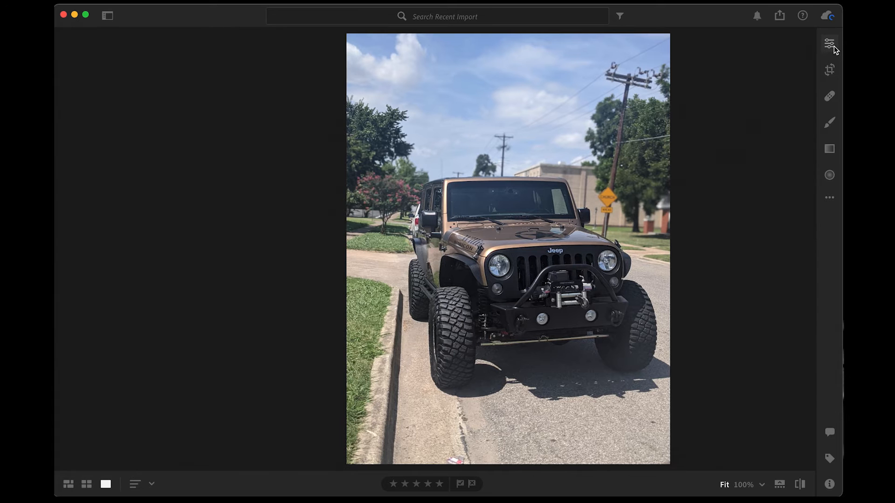
{"action": "left_click", "coordinate": [833, 47]}
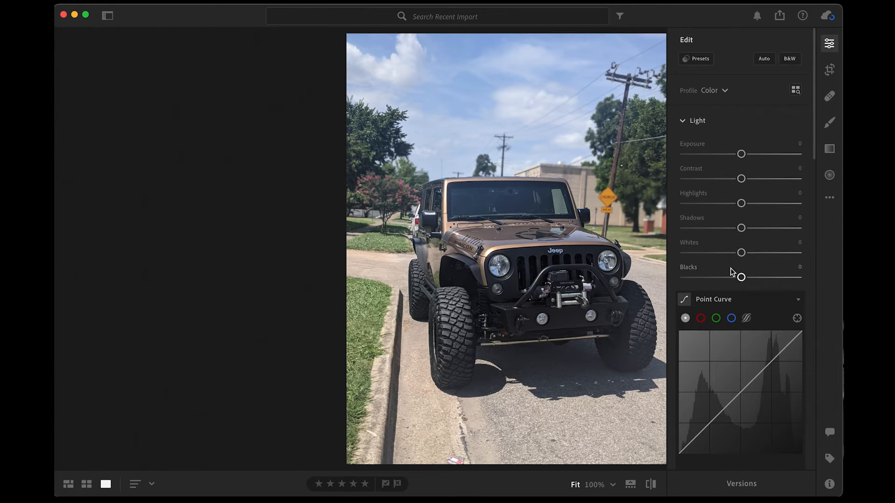
Adjust the photo's light: Exposure -1.47, Contrast +23, Highlights +24, Shadows -22, Whites -5 and Blacks -35.
{"action": "scroll", "coordinate": [731, 271], "scroll_direction": "down", "scroll_amount": 15}
{"action": "scroll", "coordinate": [731, 269], "scroll_direction": "up", "scroll_amount": 15}
{"action": "left_click_drag", "start_coordinate": [741, 154], "coordinate": [755, 180]}
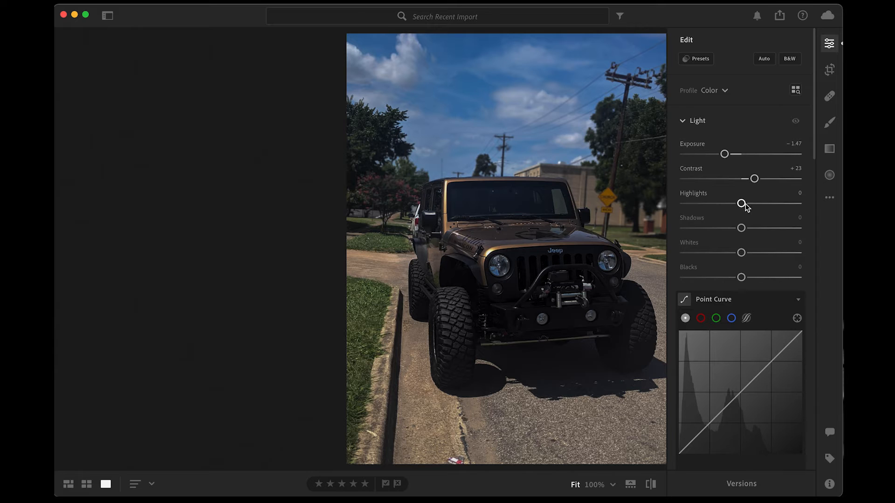
{"action": "left_click_drag", "start_coordinate": [741, 203], "coordinate": [729, 229]}
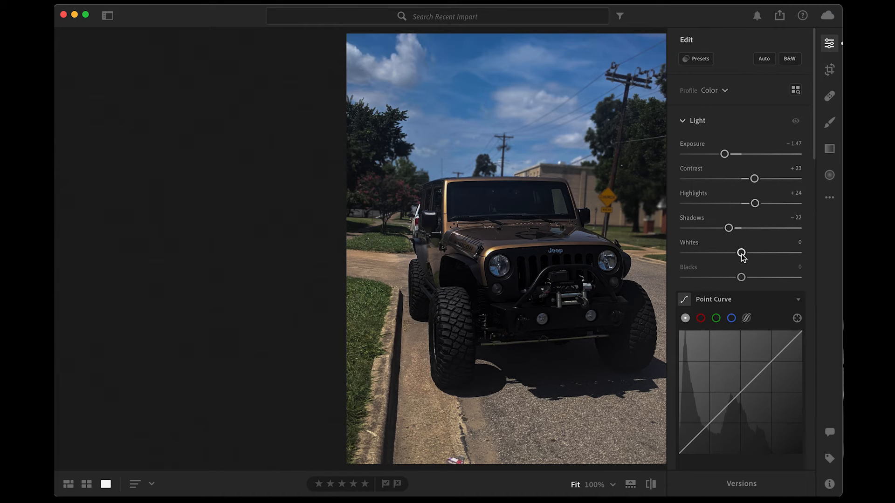
{"action": "left_click_drag", "start_coordinate": [741, 253], "coordinate": [722, 278]}
Adjust the photo's color: Temp -10, Tint +5, Vibrance -6 and Saturation -12.
{"action": "scroll", "coordinate": [741, 303], "scroll_direction": "down", "scroll_amount": 6}
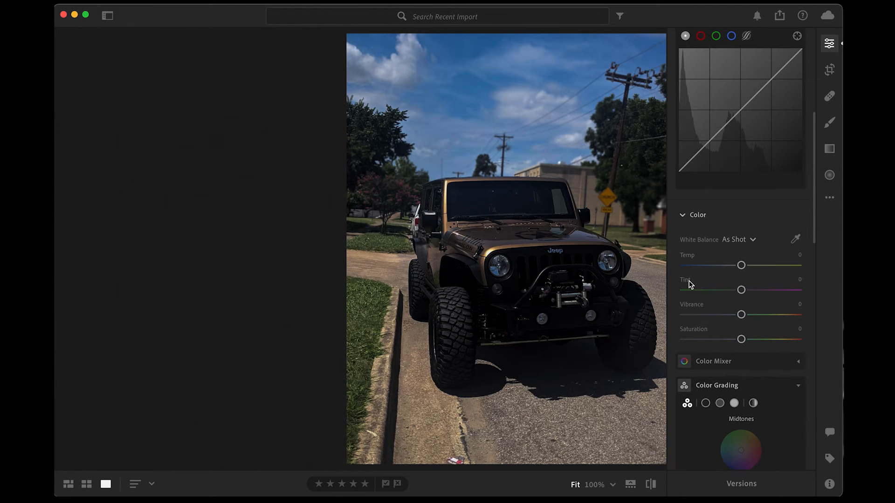
{"action": "left_click_drag", "start_coordinate": [741, 269], "coordinate": [735, 267]}
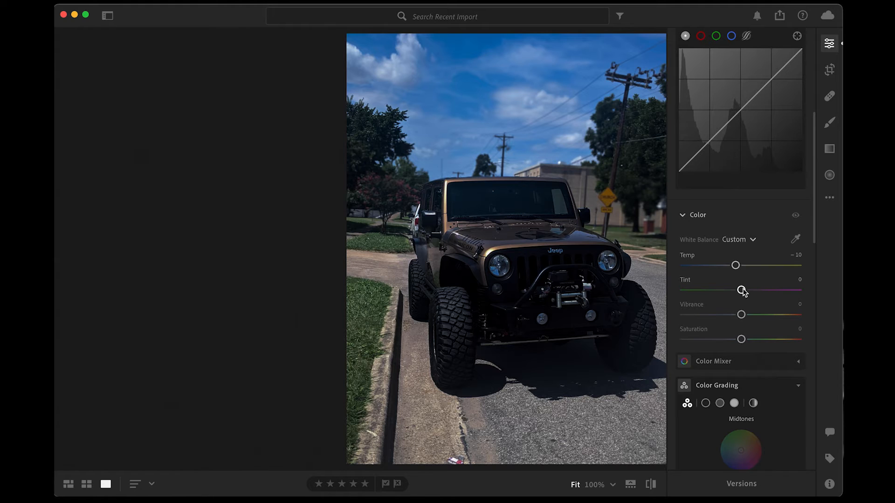
{"action": "left_click_drag", "start_coordinate": [742, 290], "coordinate": [738, 315]}
{"action": "scroll", "coordinate": [782, 292], "scroll_direction": "down", "scroll_amount": 3}
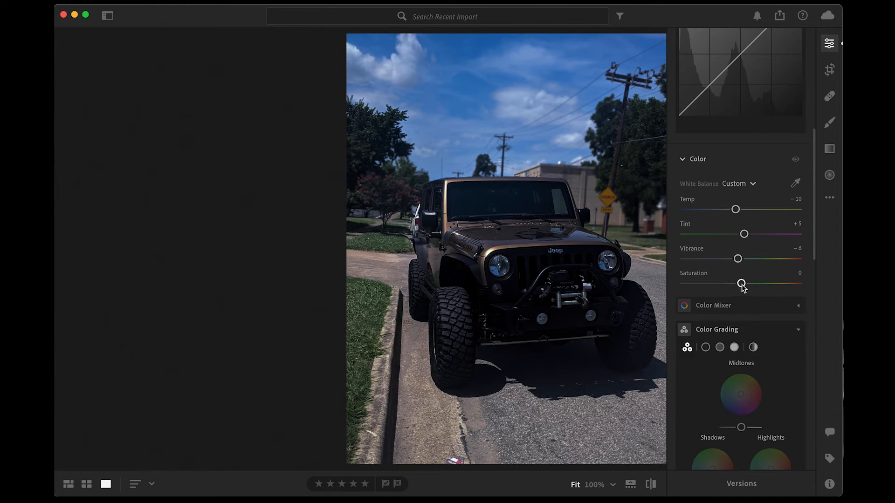
{"action": "left_click_drag", "start_coordinate": [741, 283], "coordinate": [735, 284]}
Color grade midtones toward red, shadows slightly toward yellow and darker, and highlights toward green, with Blending 63.
{"action": "scroll", "coordinate": [718, 279], "scroll_direction": "down", "scroll_amount": 5}
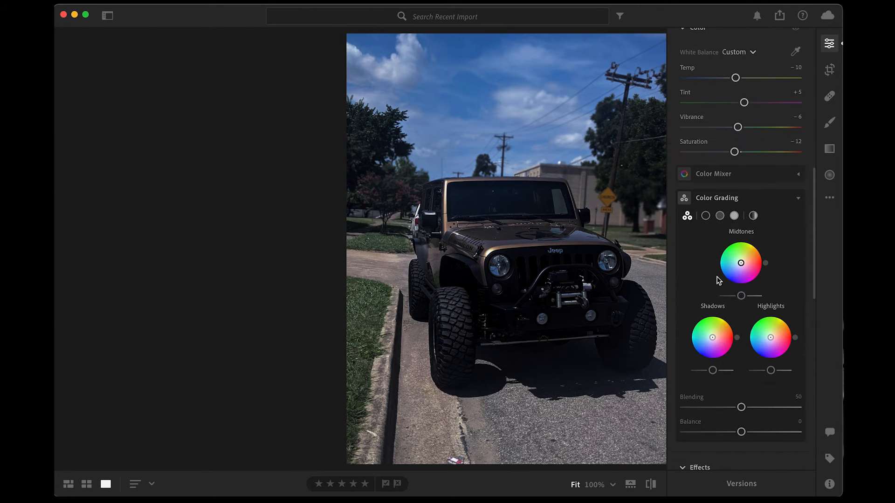
{"action": "left_click_drag", "start_coordinate": [754, 275], "coordinate": [749, 266]}
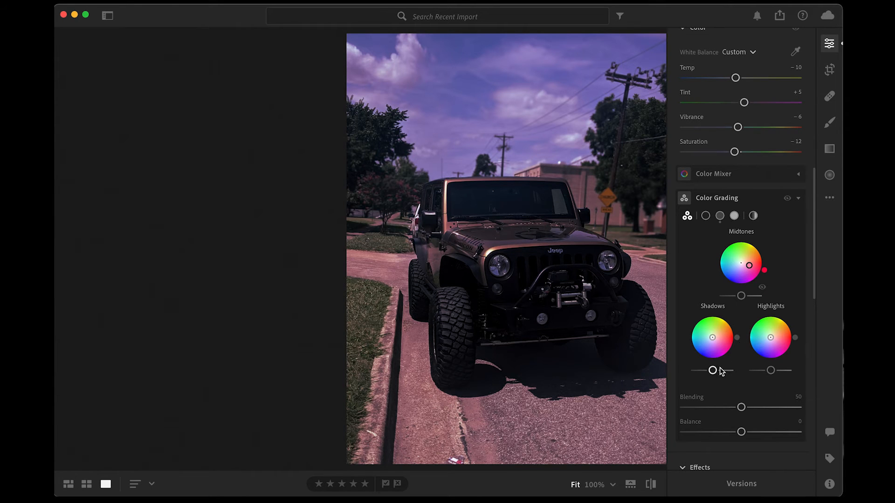
{"action": "left_click_drag", "start_coordinate": [713, 371], "coordinate": [709, 372]}
{"action": "left_click_drag", "start_coordinate": [712, 339], "coordinate": [714, 336]}
{"action": "left_click_drag", "start_coordinate": [771, 338], "coordinate": [756, 359]}
{"action": "scroll", "coordinate": [738, 354], "scroll_direction": "down", "scroll_amount": 3}
{"action": "scroll", "coordinate": [761, 335], "scroll_direction": "down", "scroll_amount": 6}
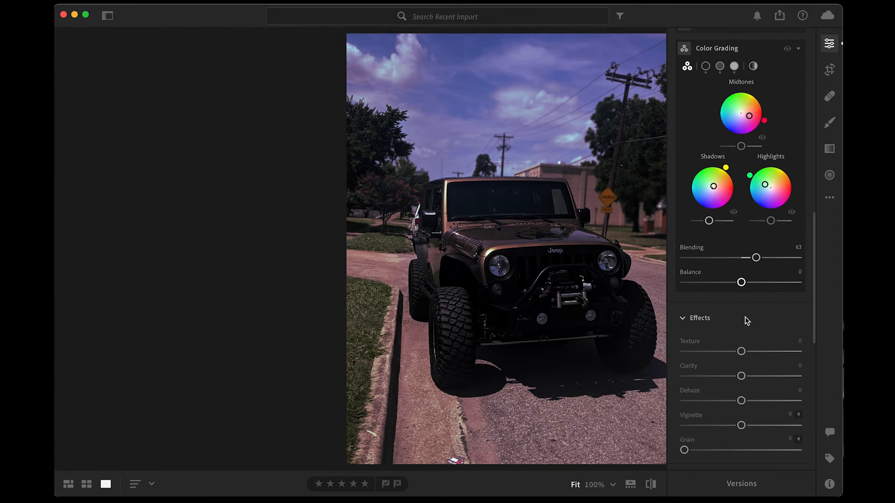
Set the photo's effects to Texture +42, Clarity +32, Dehaze +27 and Vignette -41.
{"action": "scroll", "coordinate": [737, 328], "scroll_direction": "down", "scroll_amount": 2}
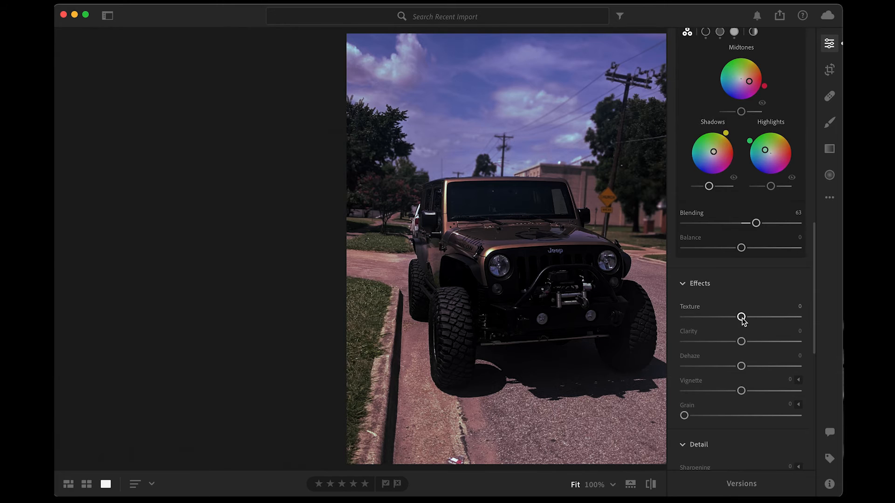
{"action": "left_click_drag", "start_coordinate": [741, 317], "coordinate": [759, 341]}
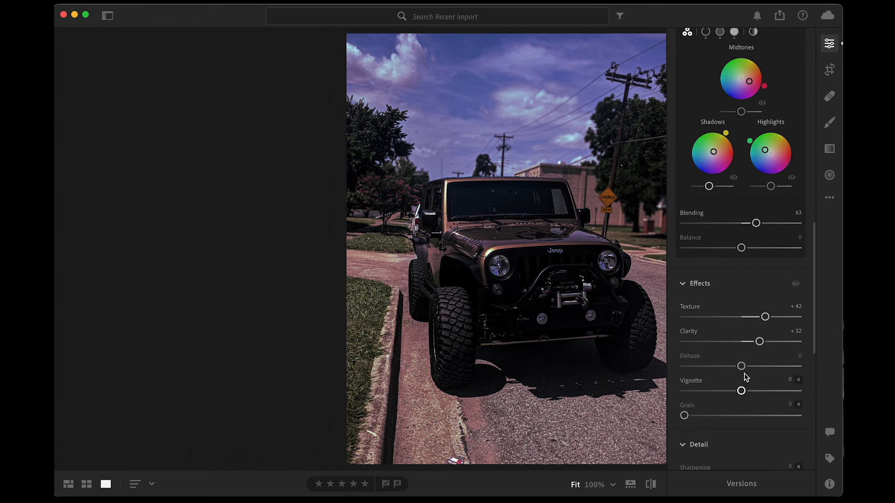
{"action": "left_click_drag", "start_coordinate": [742, 366], "coordinate": [759, 365]}
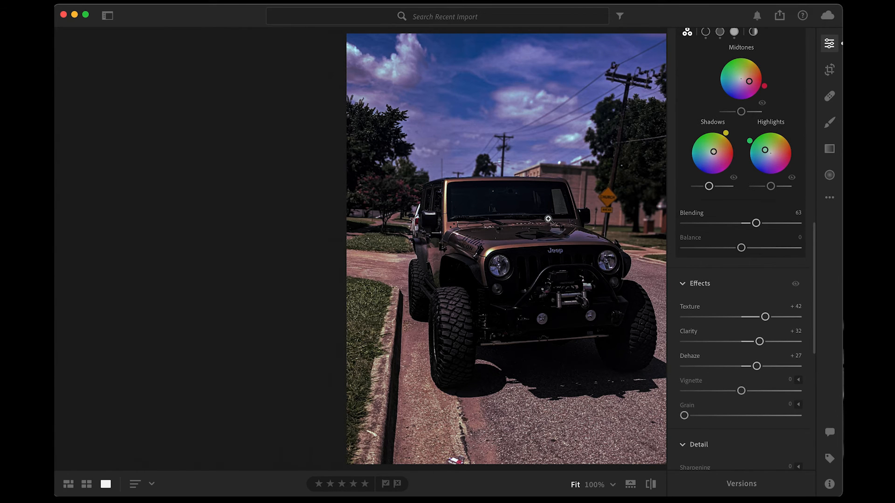
{"action": "left_click_drag", "start_coordinate": [741, 392], "coordinate": [717, 391]}
{"action": "scroll", "coordinate": [746, 370], "scroll_direction": "down", "scroll_amount": 3}
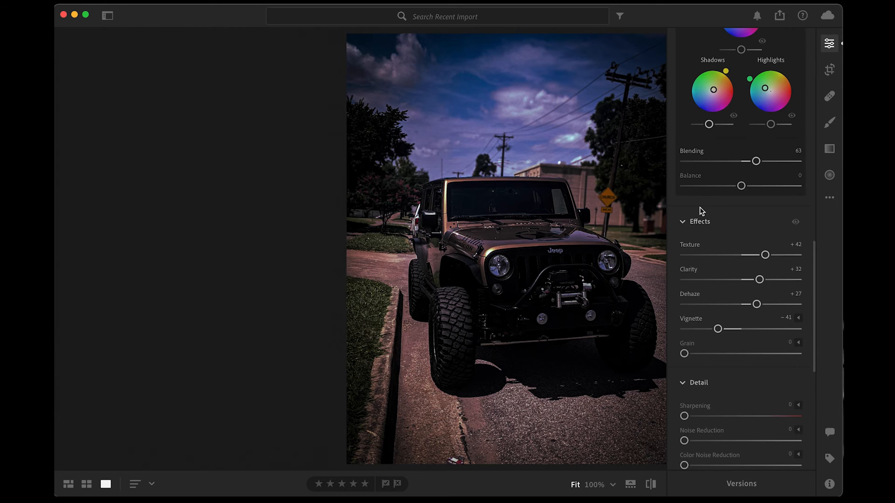
{"action": "scroll", "coordinate": [699, 208], "scroll_direction": "up", "scroll_amount": 10}
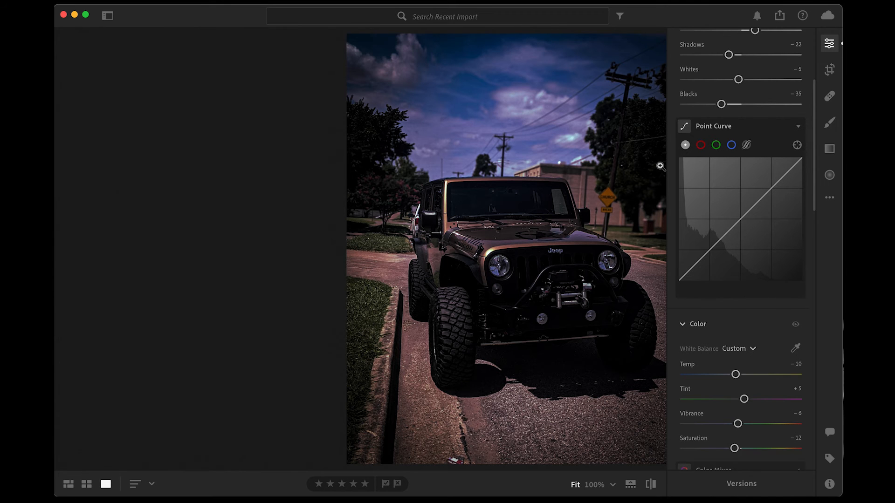
Start a custom JPG export of the edited photo with the dimensions set to Full Size.
{"action": "left_click", "coordinate": [778, 16]}
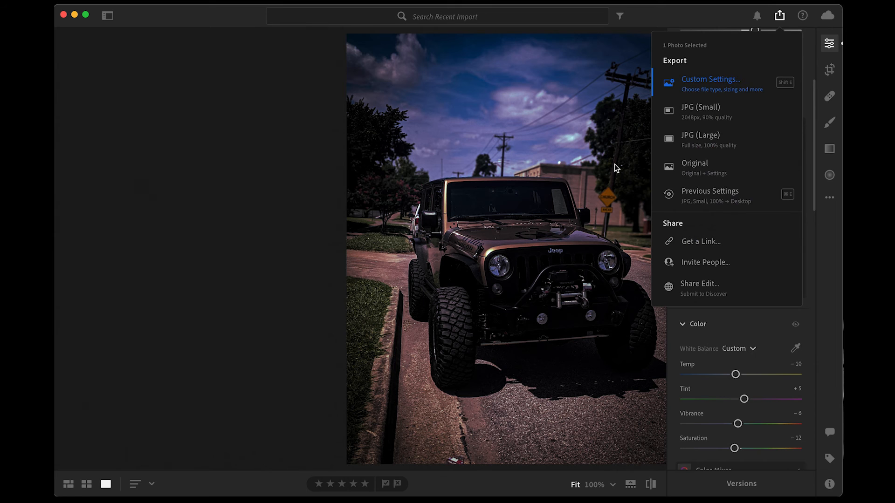
{"action": "left_click", "coordinate": [727, 86]}
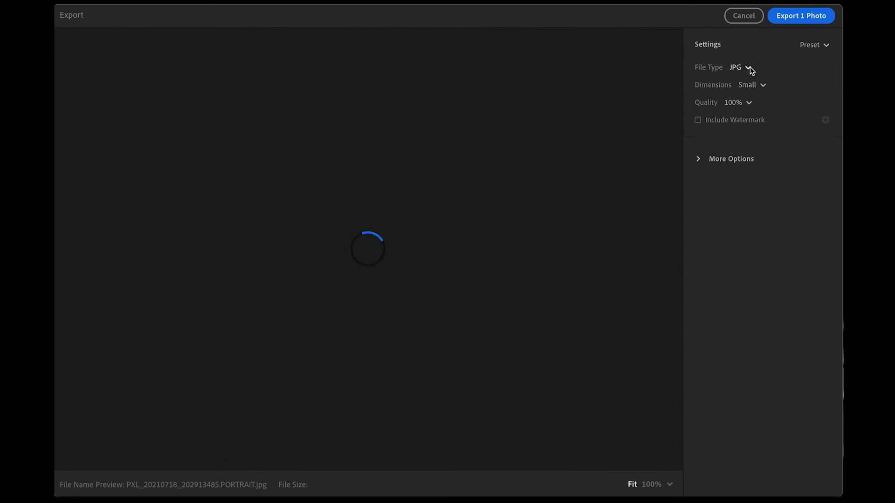
{"action": "left_click", "coordinate": [763, 85]}
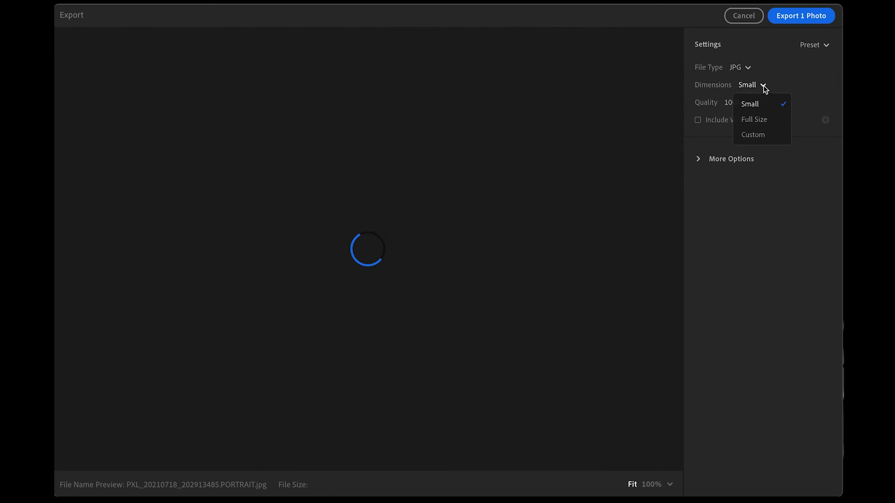
{"action": "left_click", "coordinate": [759, 116]}
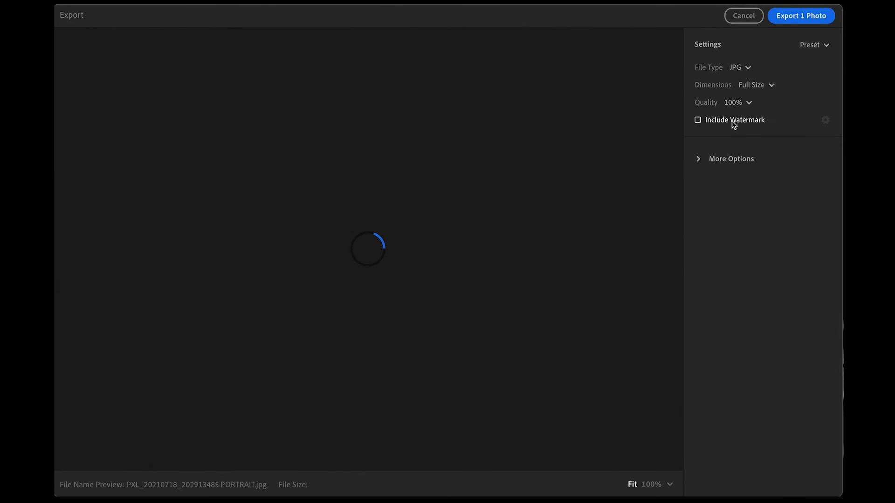
Include the text watermark "Creative Campus" in the export and export the photo to the Desktop.
{"action": "left_click", "coordinate": [698, 121]}
{"action": "left_click", "coordinate": [825, 120]}
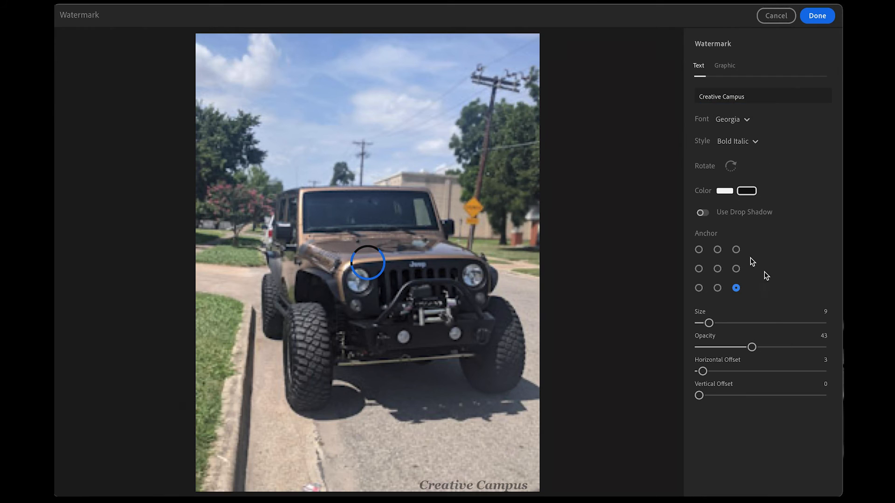
{"action": "left_click", "coordinate": [764, 97]}
{"action": "left_click", "coordinate": [765, 97]}
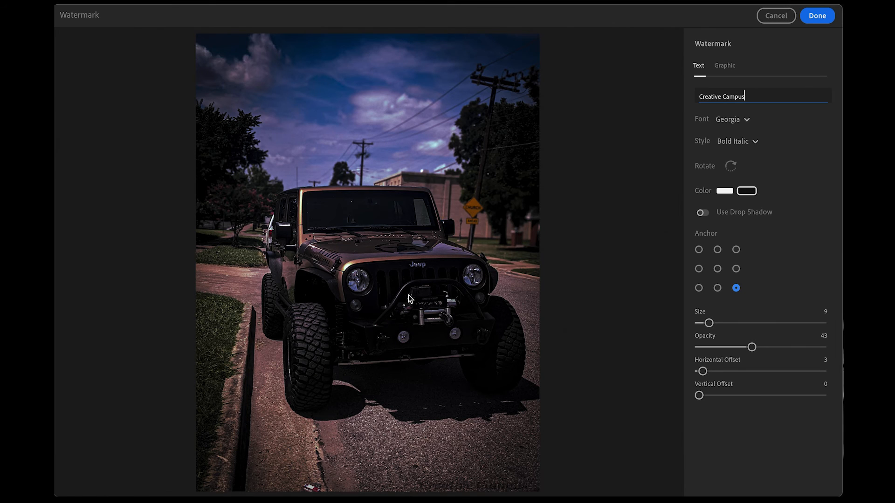
{"action": "left_click", "coordinate": [824, 16]}
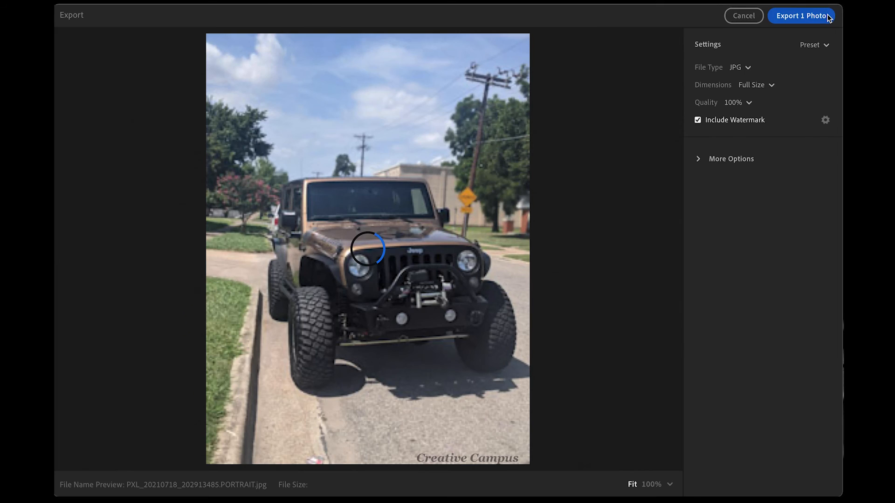
{"action": "left_click", "coordinate": [796, 17]}
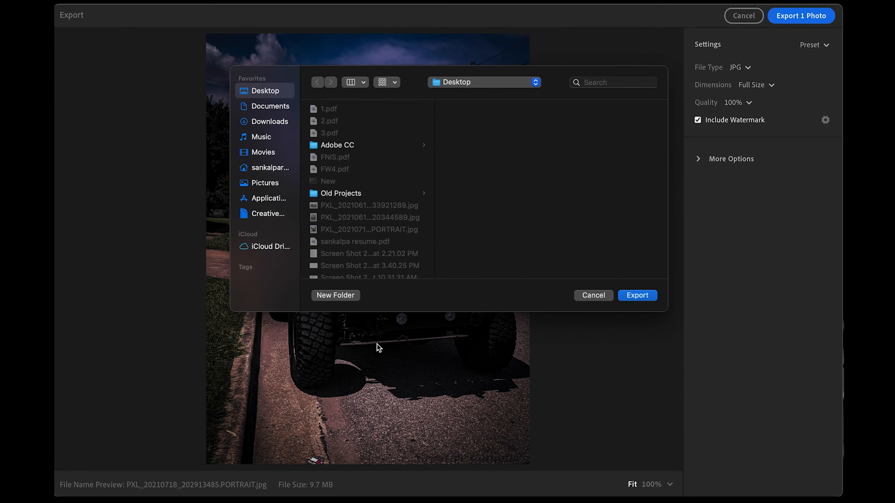
{"action": "left_click", "coordinate": [638, 296]}
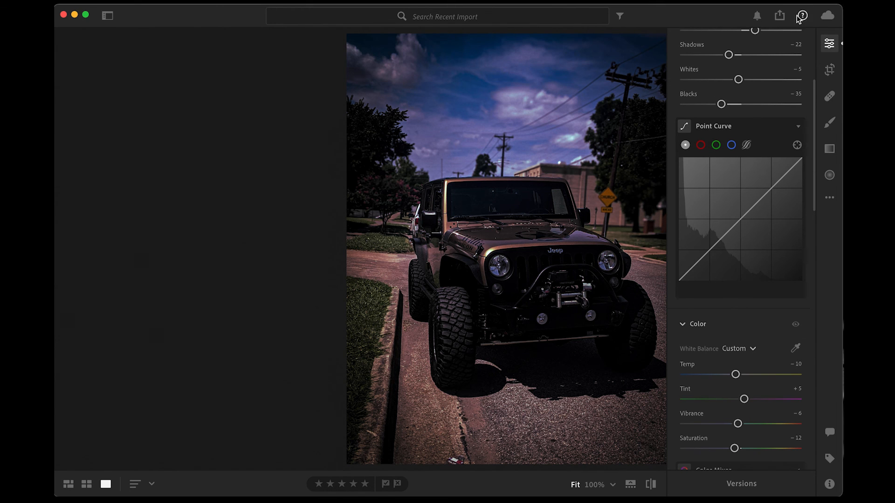
Save the current edit settings as a preset named "Wrangler 1" in the User Presets group.
{"action": "scroll", "coordinate": [737, 160], "scroll_direction": "up", "scroll_amount": 5}
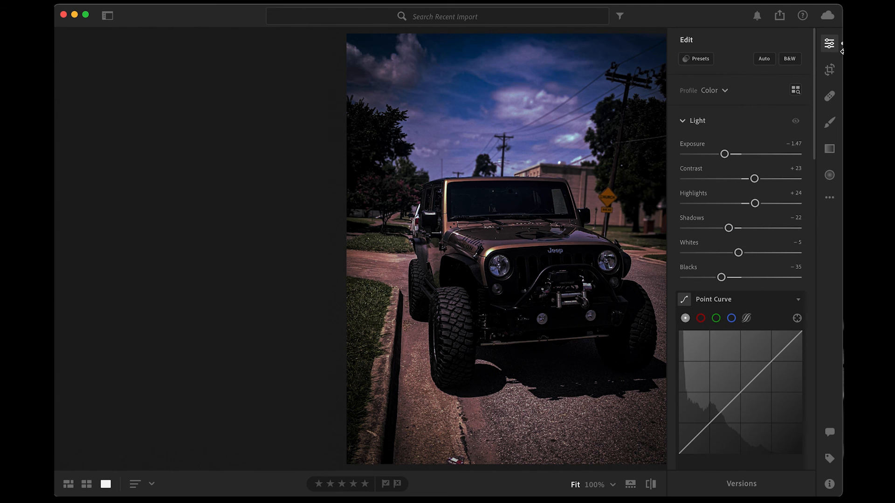
{"action": "left_click", "coordinate": [697, 59]}
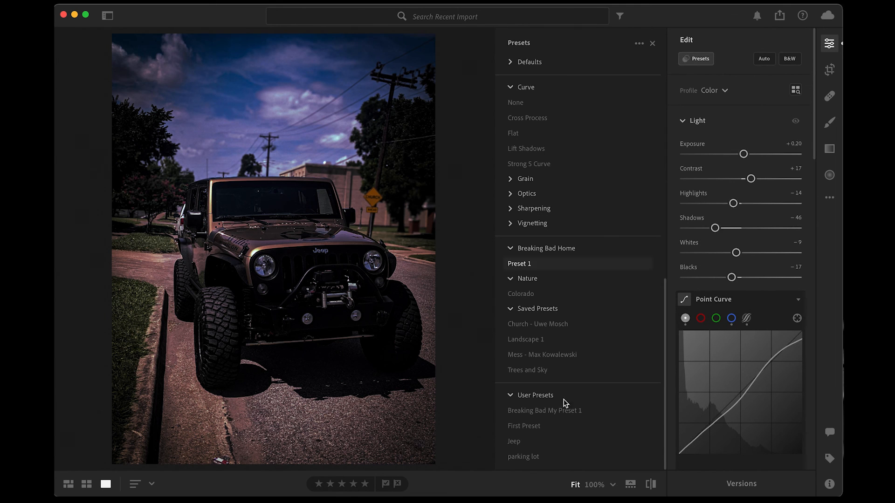
{"action": "left_click", "coordinate": [639, 44]}
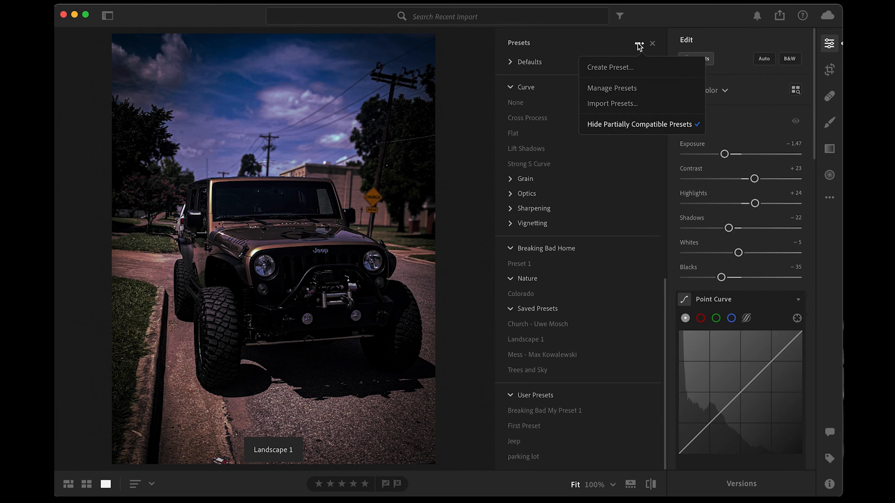
{"action": "left_click", "coordinate": [624, 70]}
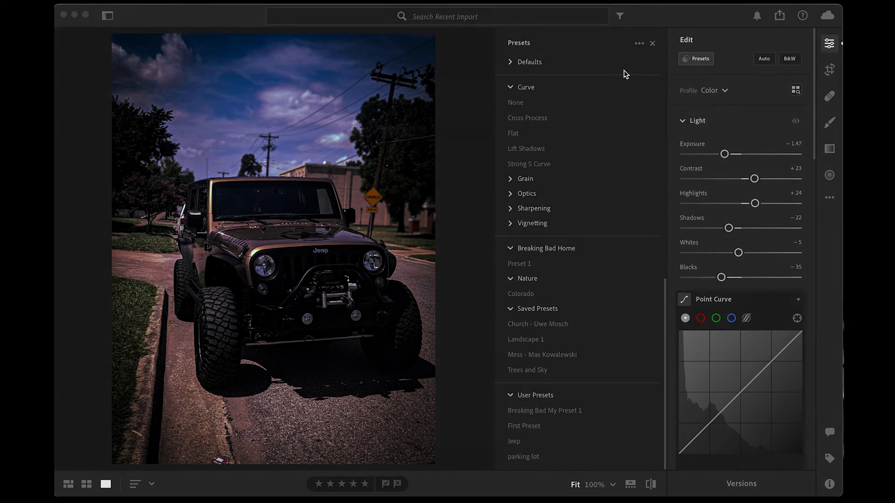
{"action": "triple_click", "coordinate": [436, 133]}
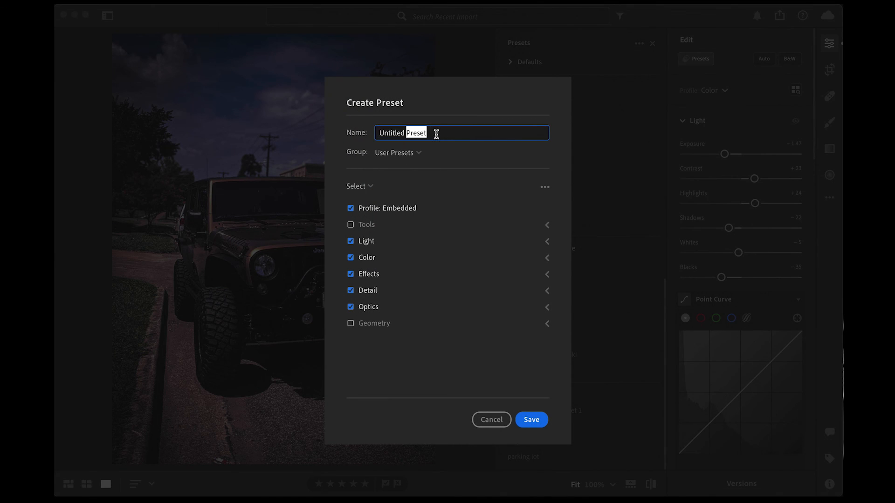
{"action": "key", "text": "BackSpace"}
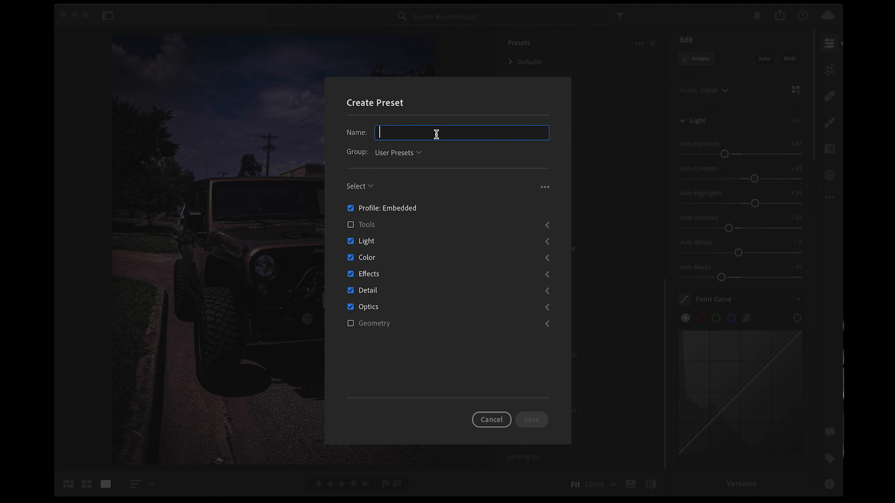
{"action": "type", "text": "Wrangeler "}
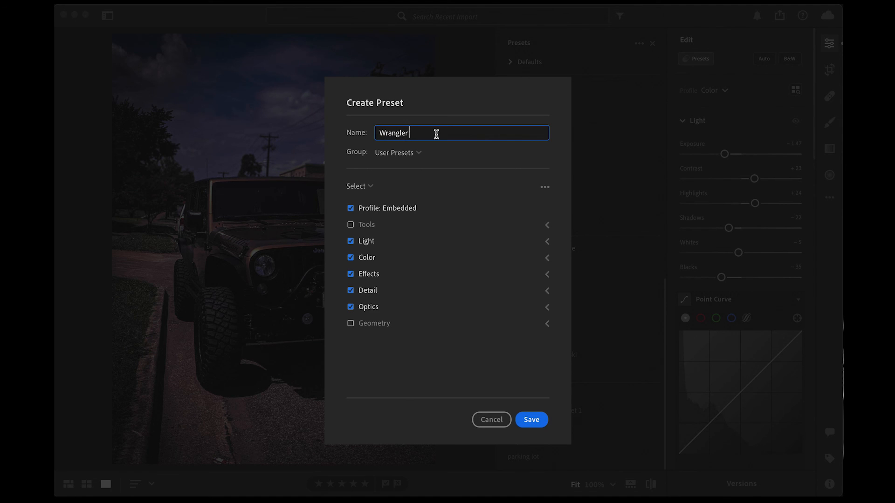
{"action": "type", "text": "1"}
{"action": "left_click", "coordinate": [532, 420]}
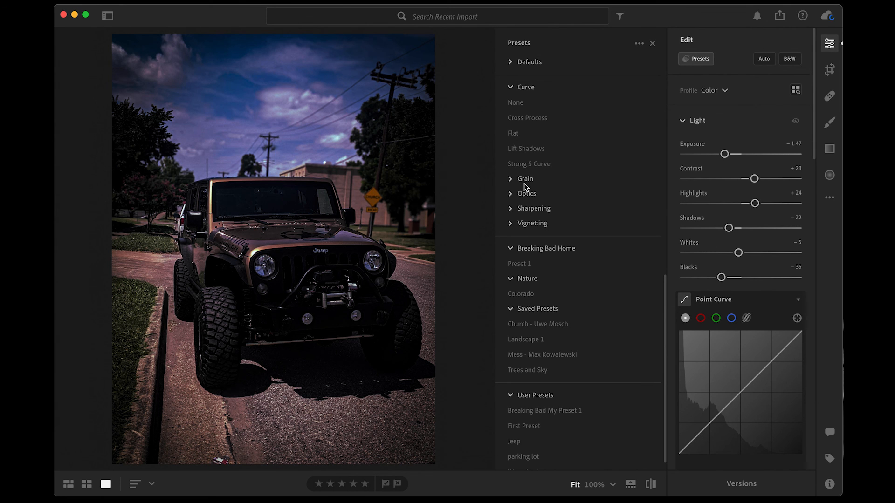
{"action": "left_click", "coordinate": [528, 163]}
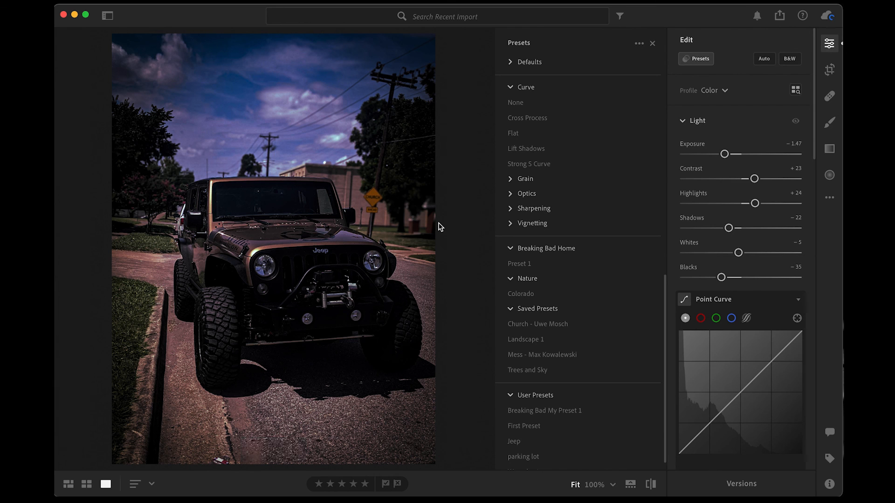